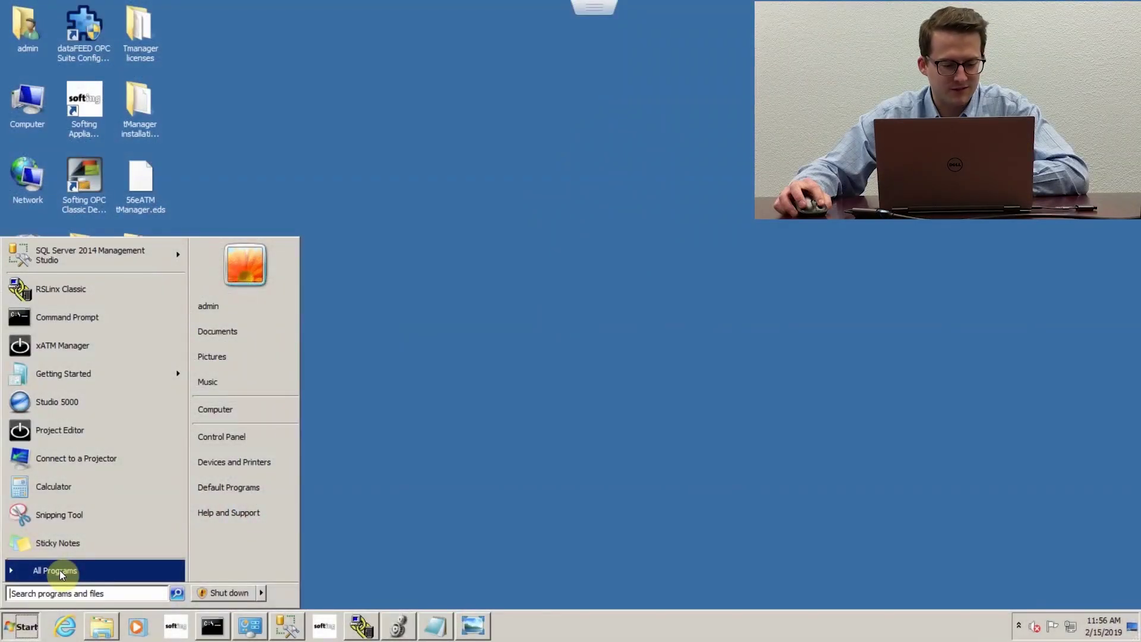
Step: Launch xATM Manager from All Programs > Softing > tManager eATM 4.1
click(59, 569)
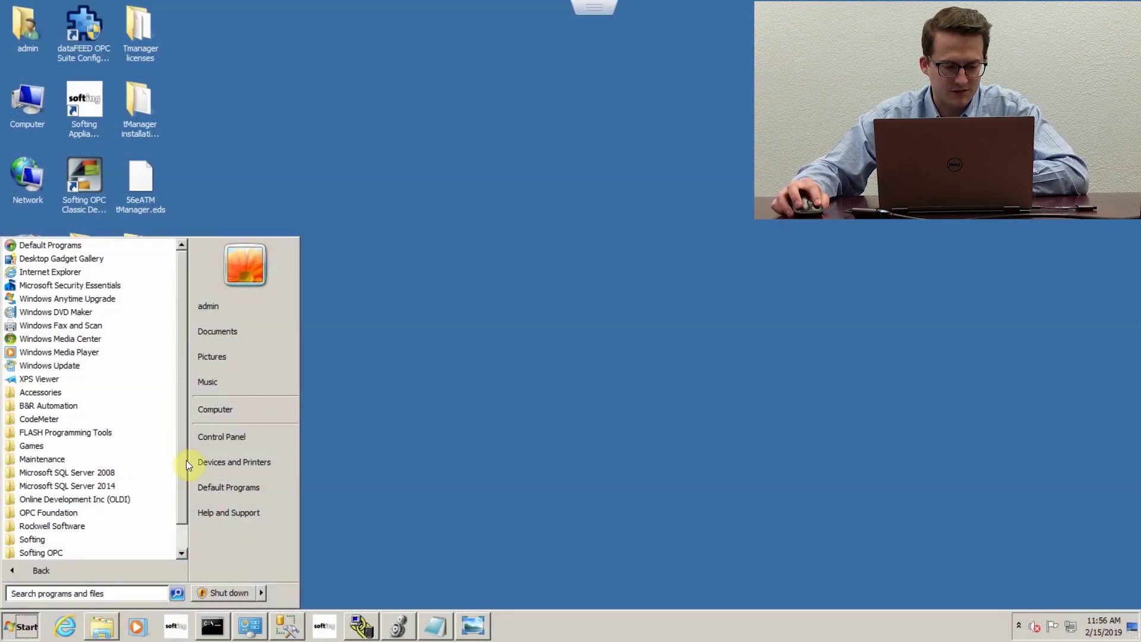
scroll(181, 468, down, 1)
scroll(175, 501, down, 1)
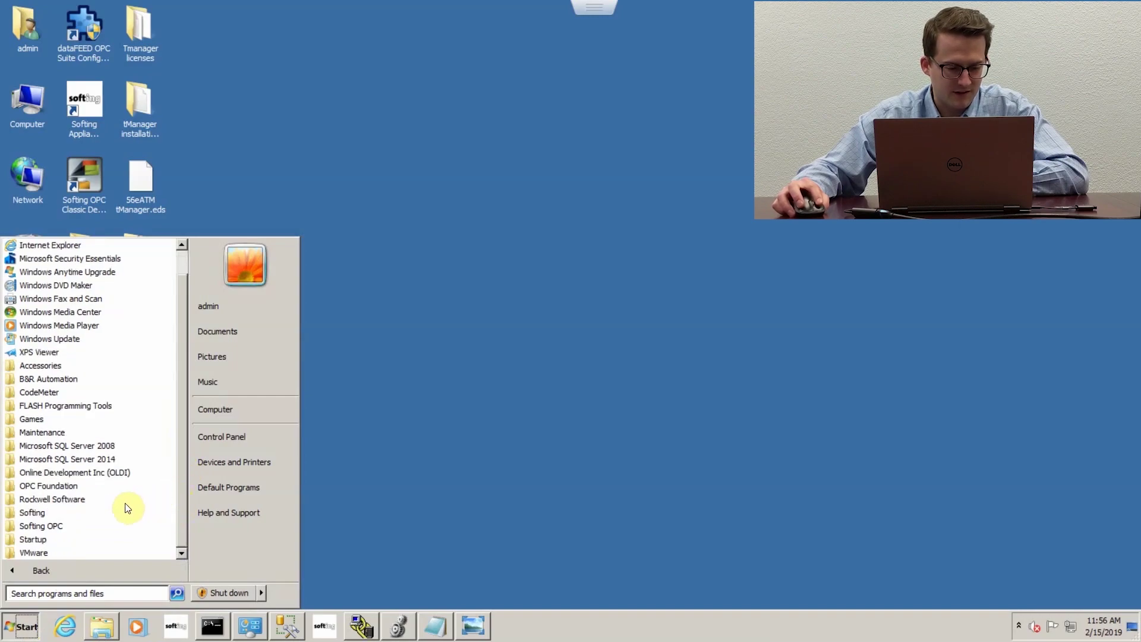
scroll(48, 516, up, 2)
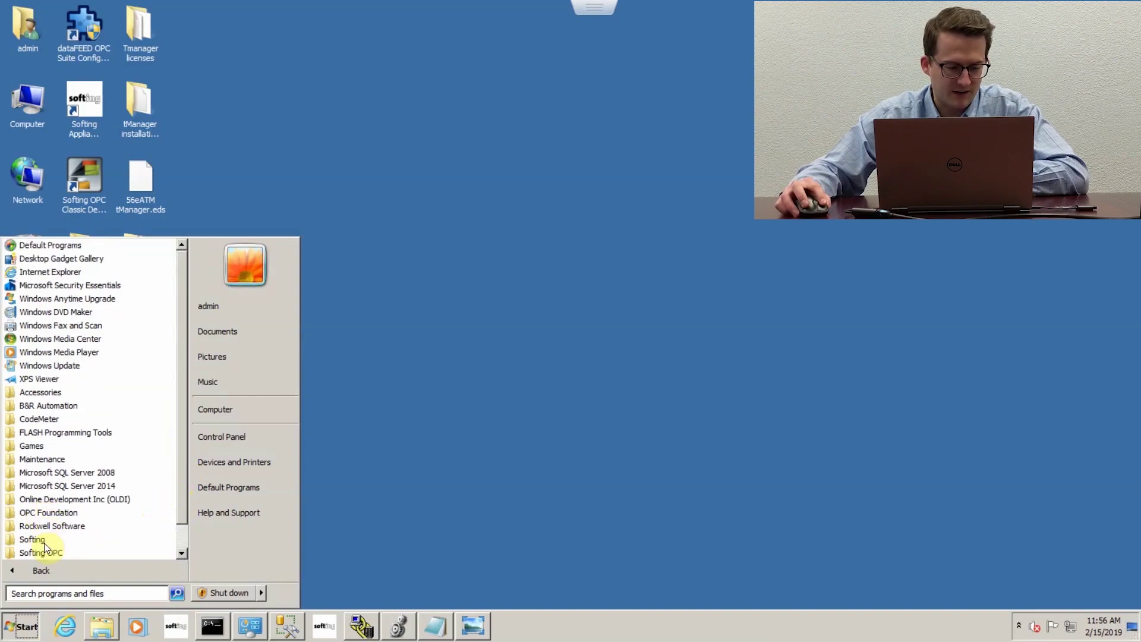
click(44, 540)
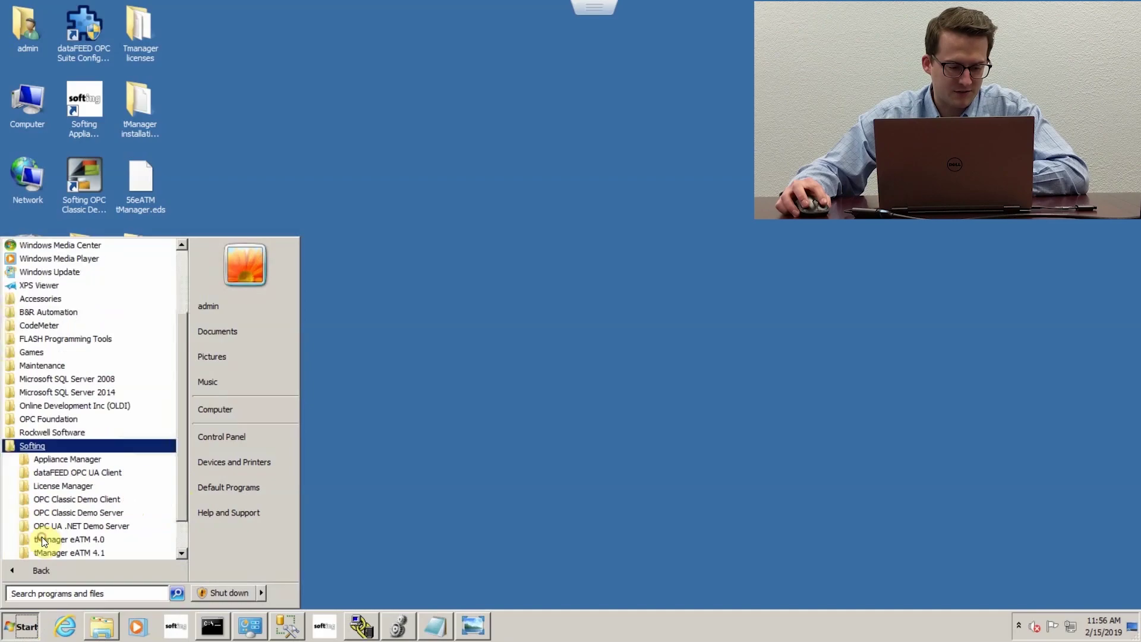
scroll(176, 505, down, 3)
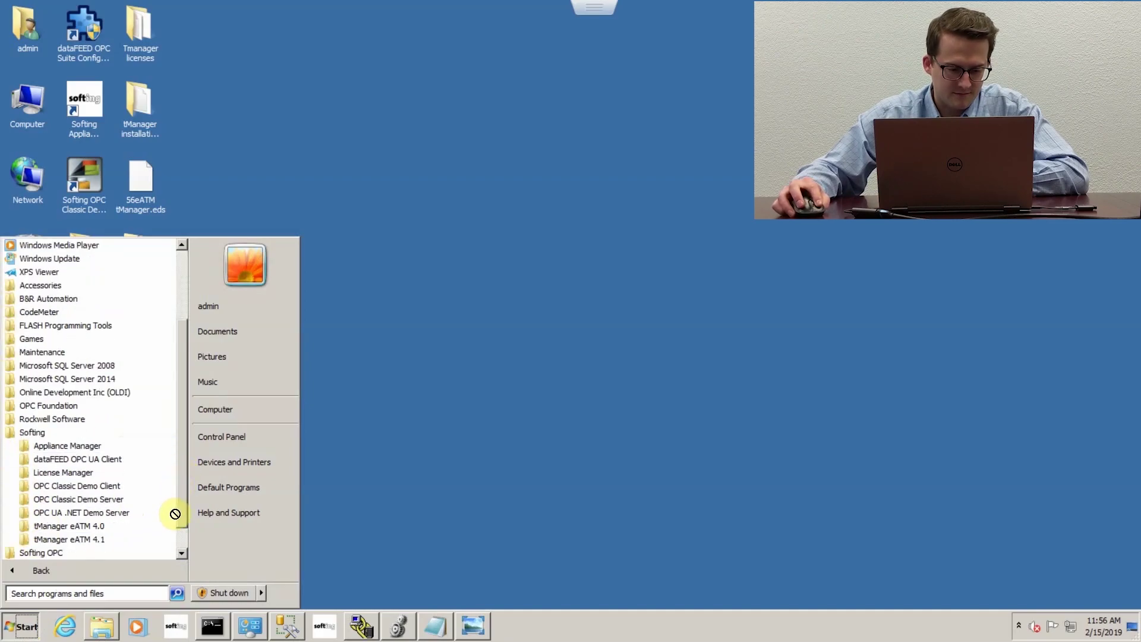
click(85, 514)
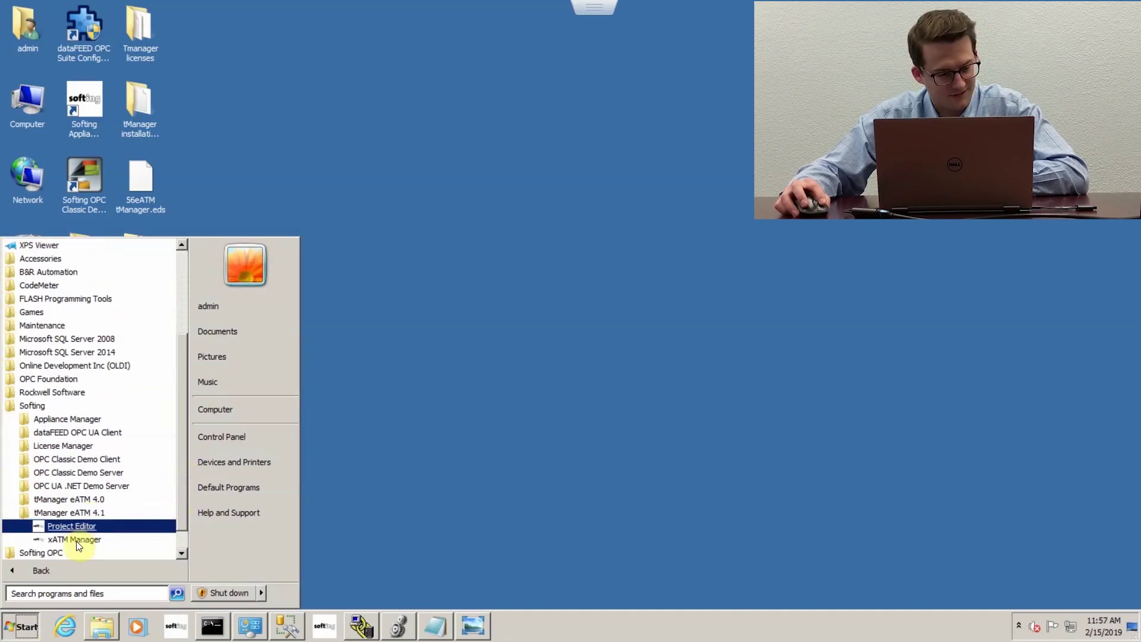
click(77, 541)
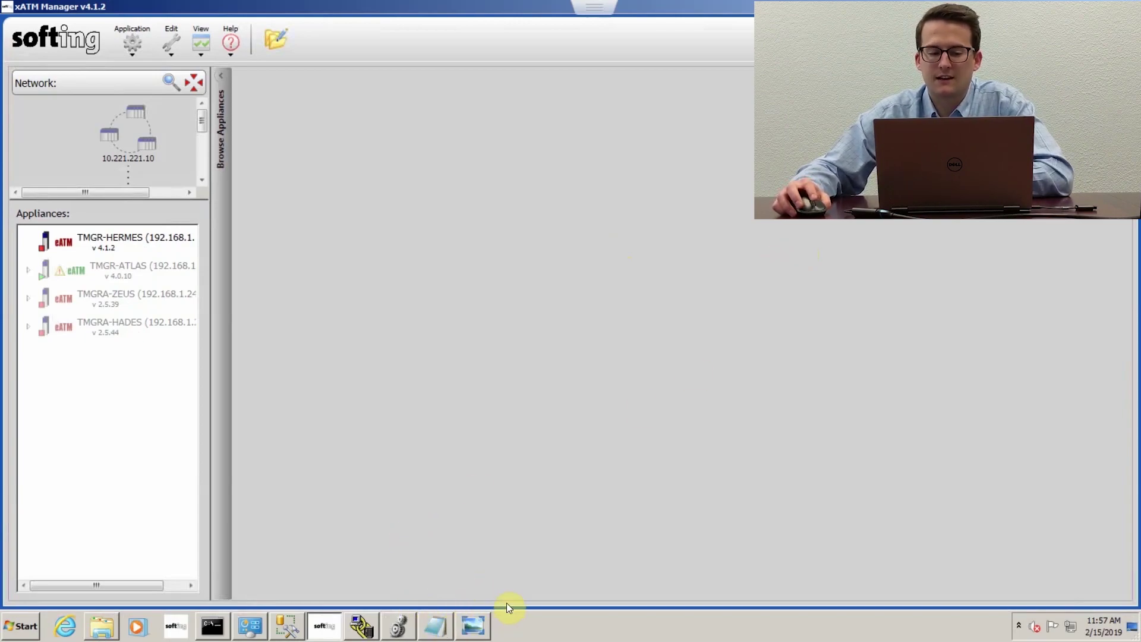
Step: Check the saved IP settings image, then log in to TMGR-HERMES with the administrator username and password
click(482, 630)
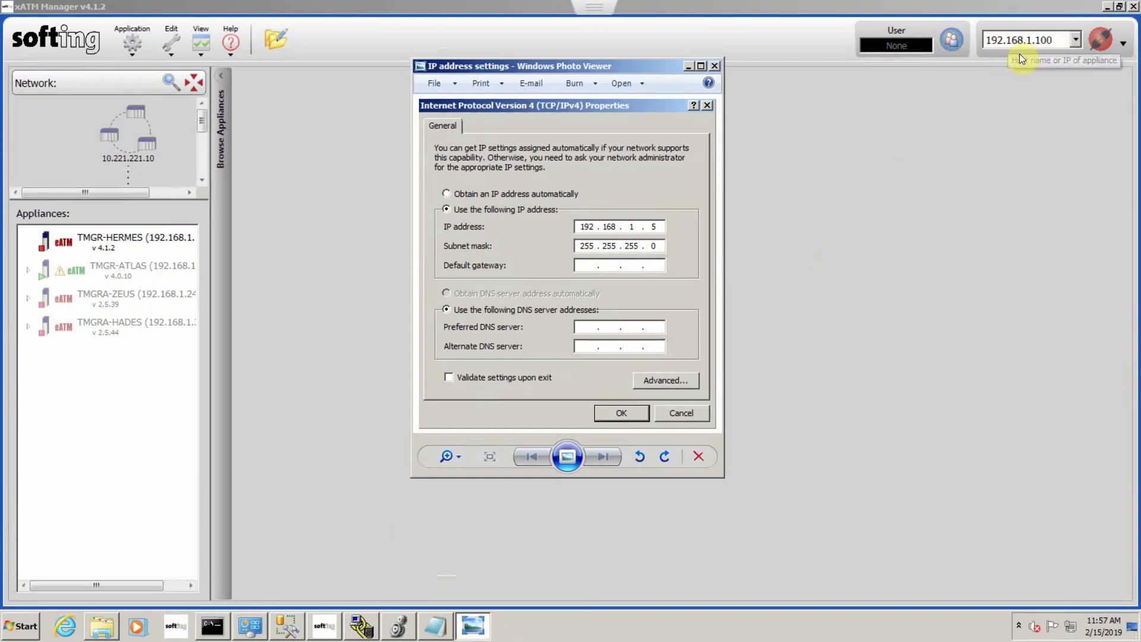
click(714, 65)
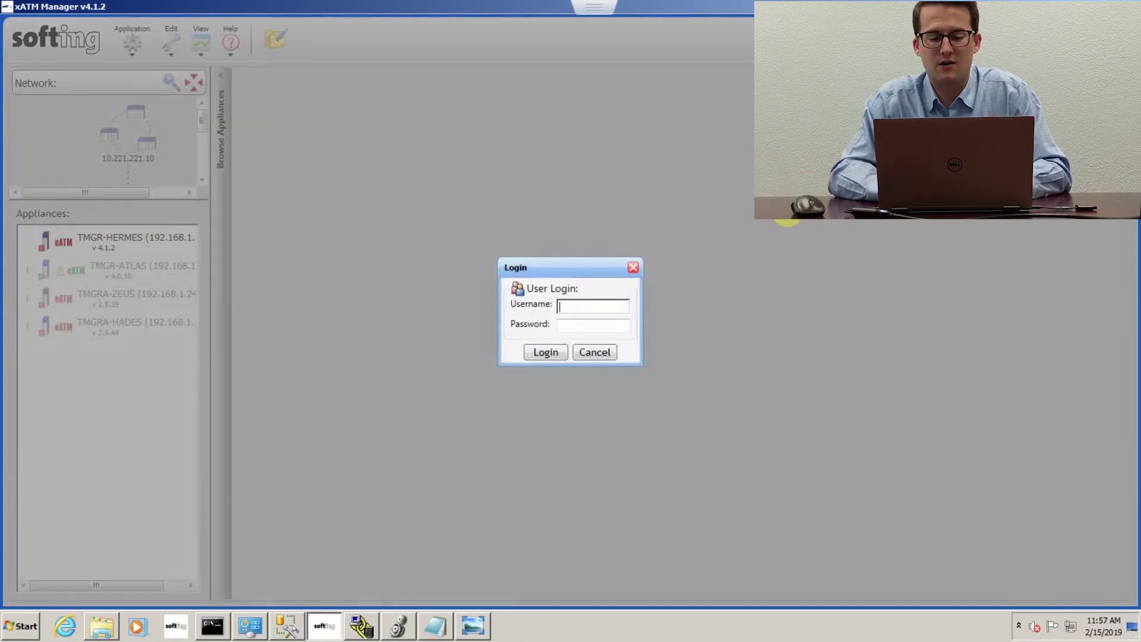
text(admin)
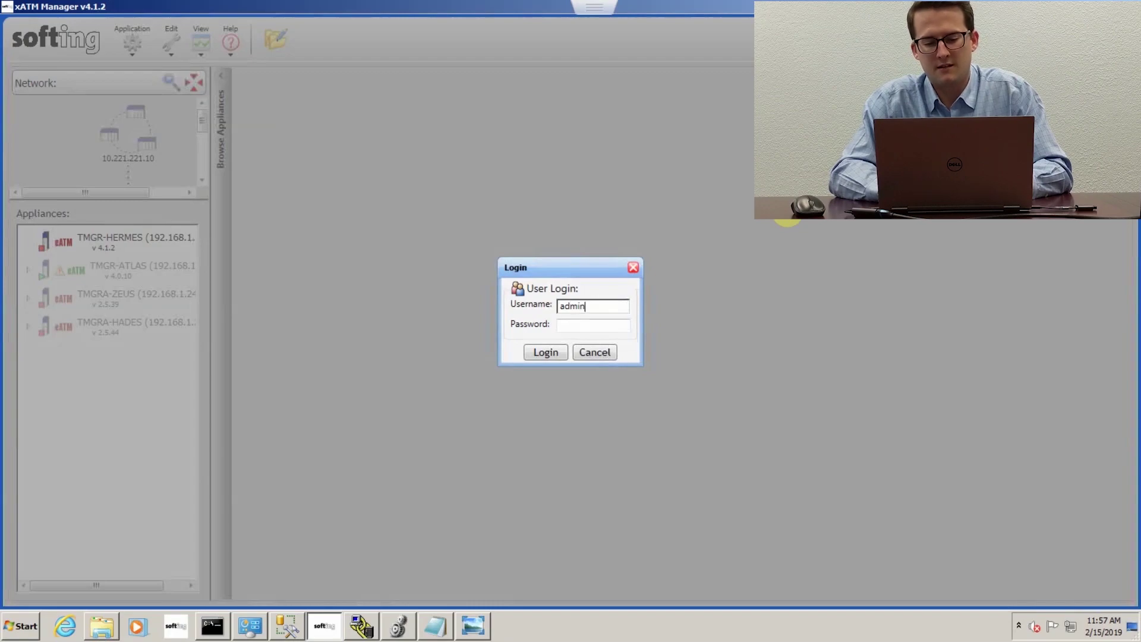
key(Tab)
text(admin)
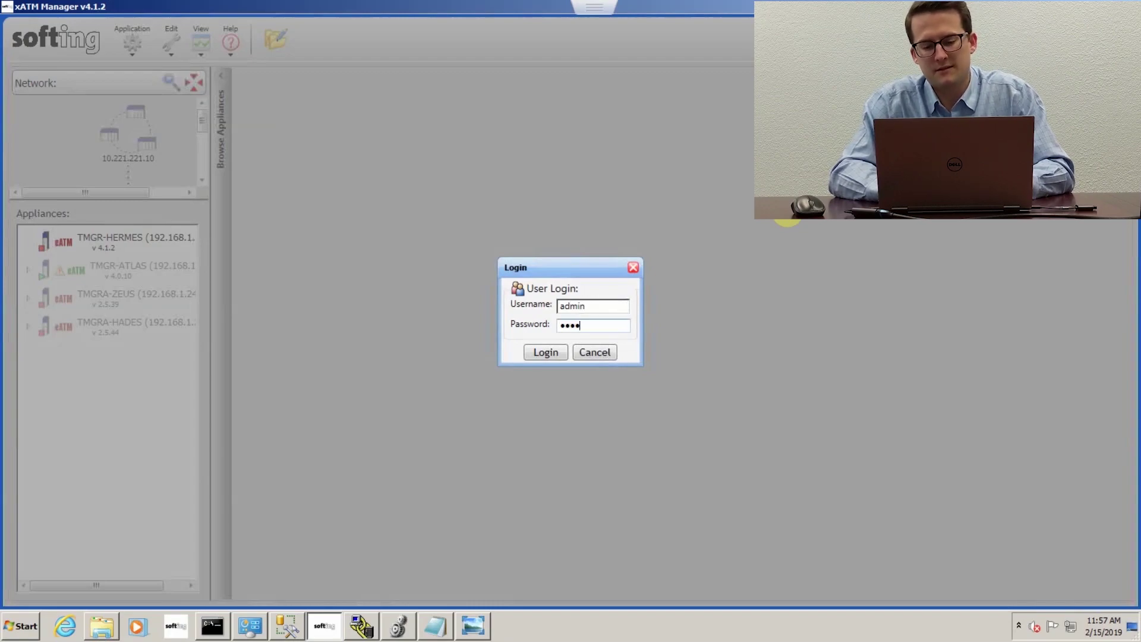
key(Return)
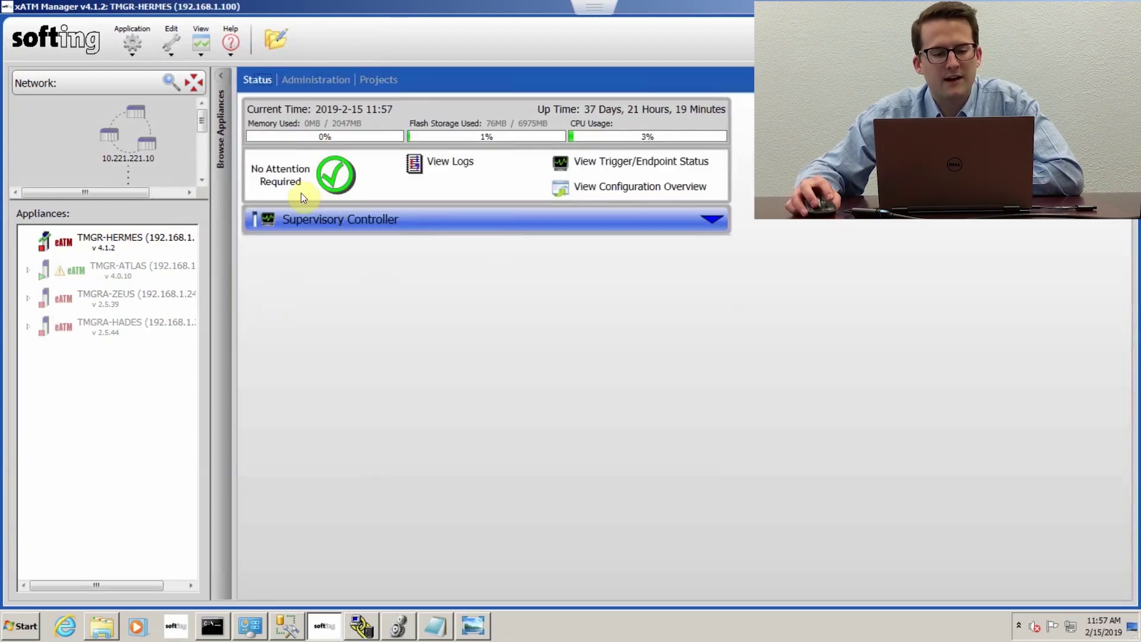
mouse_move(329, 163)
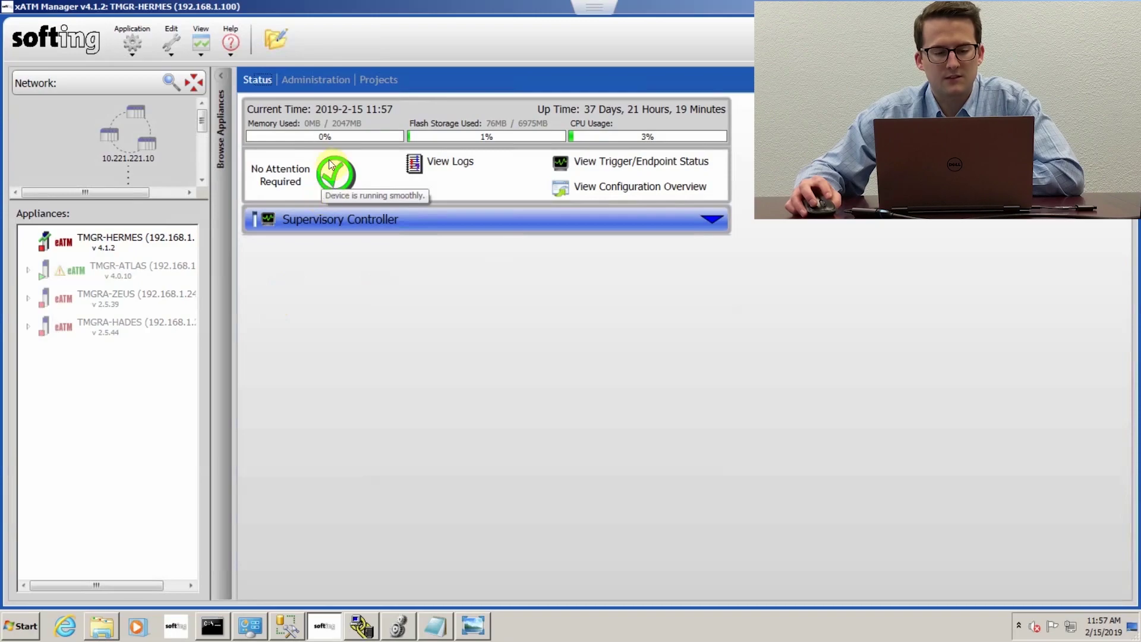
Step: Open Administration > Network, inspect Ethernet 1 and Network Diagnostics, then close the diagnostics window
click(323, 83)
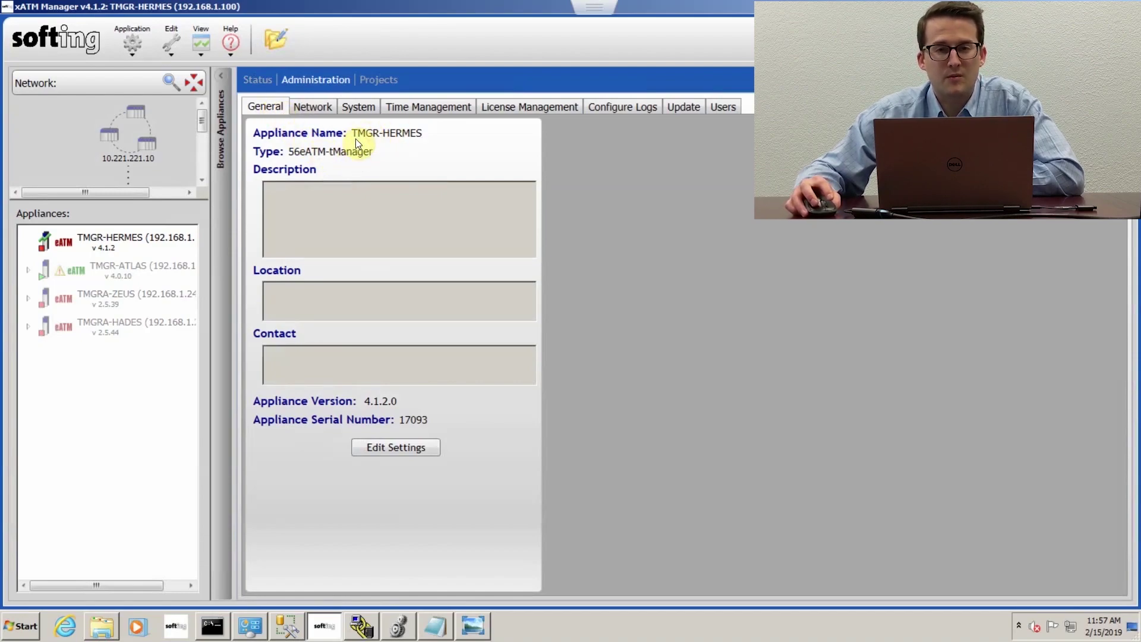
click(312, 107)
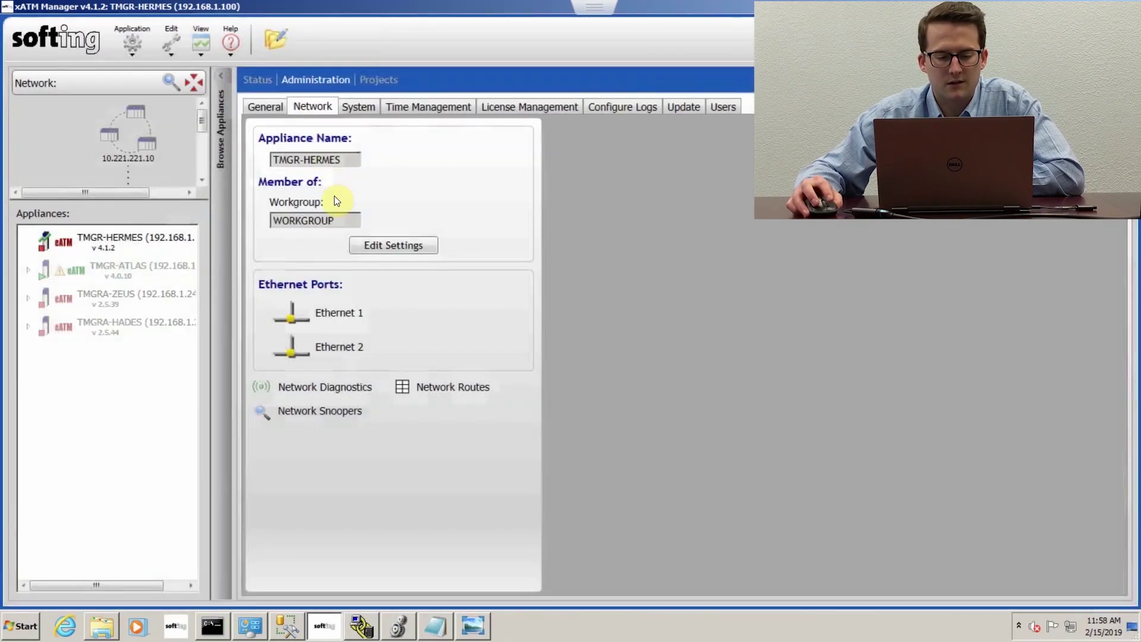
click(330, 312)
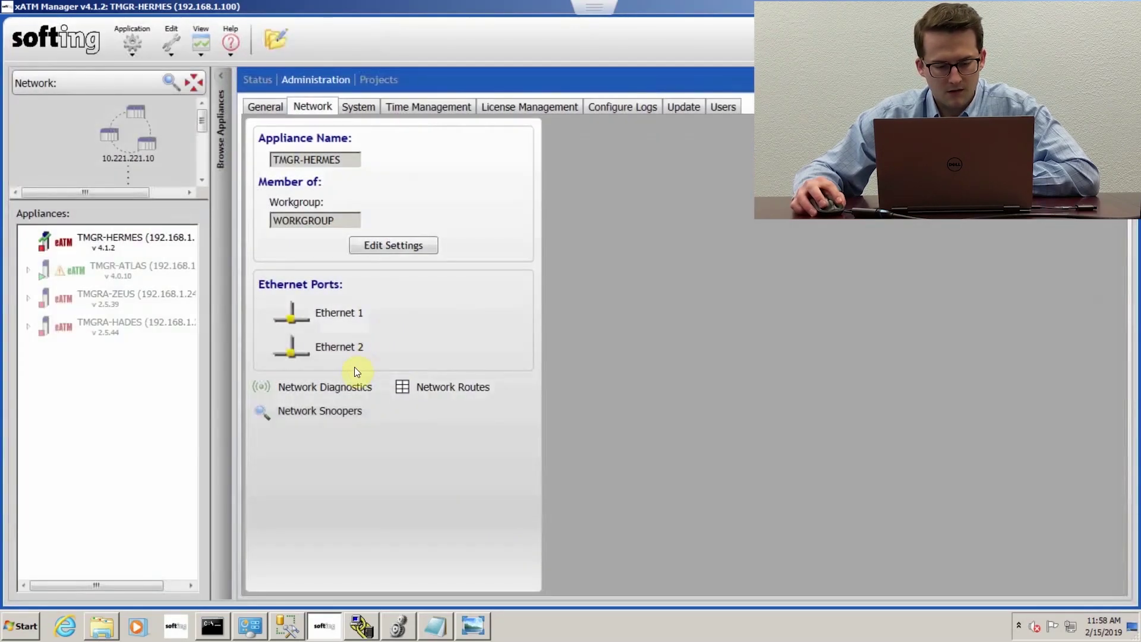
click(340, 386)
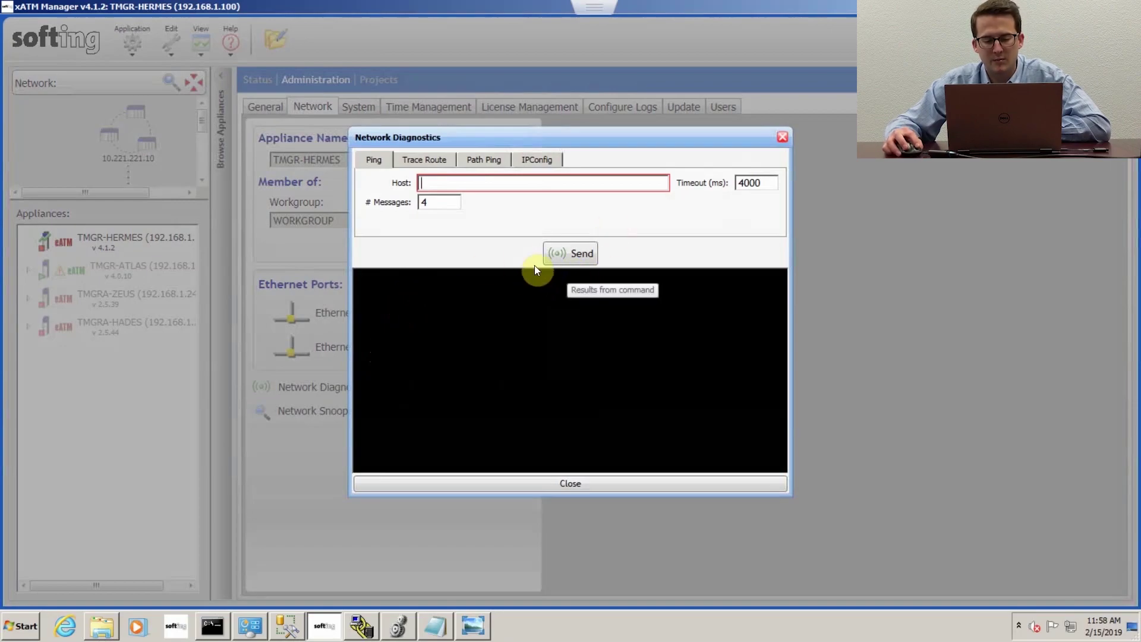
click(784, 136)
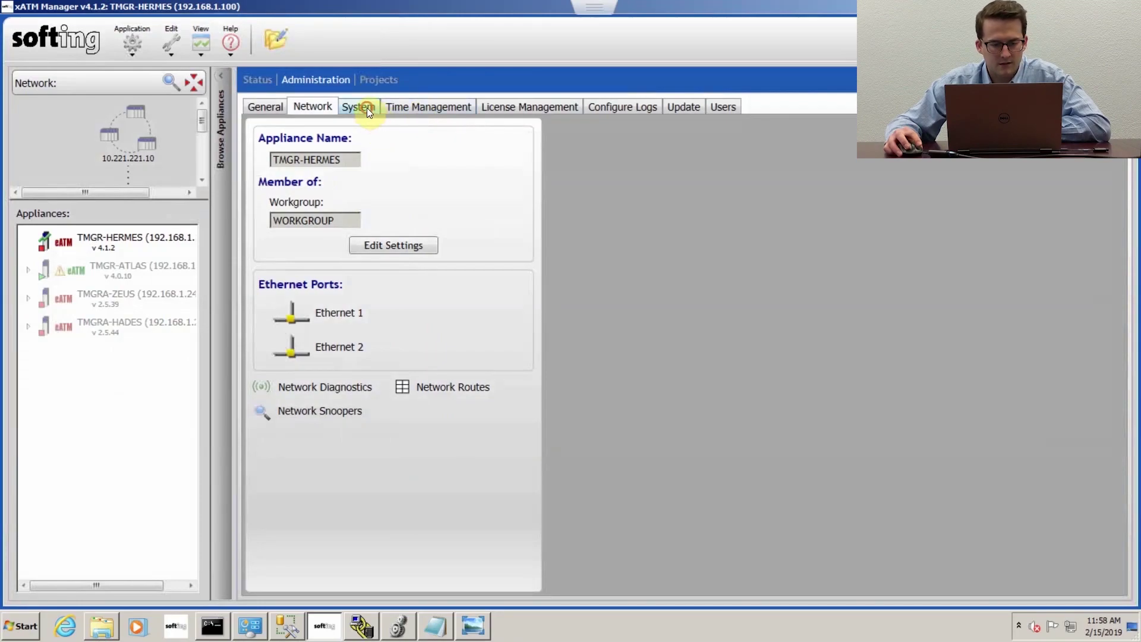
Step: Set TMGR-HERMES's clock from the local computer time to February 15 2019, 11:59 AM
click(366, 108)
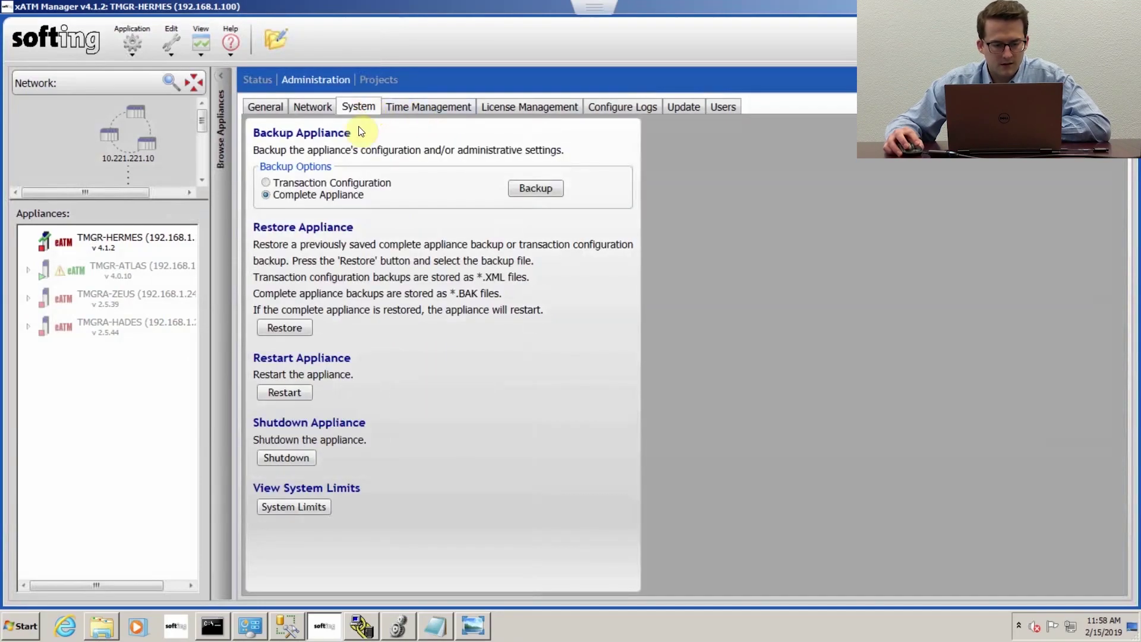
click(357, 196)
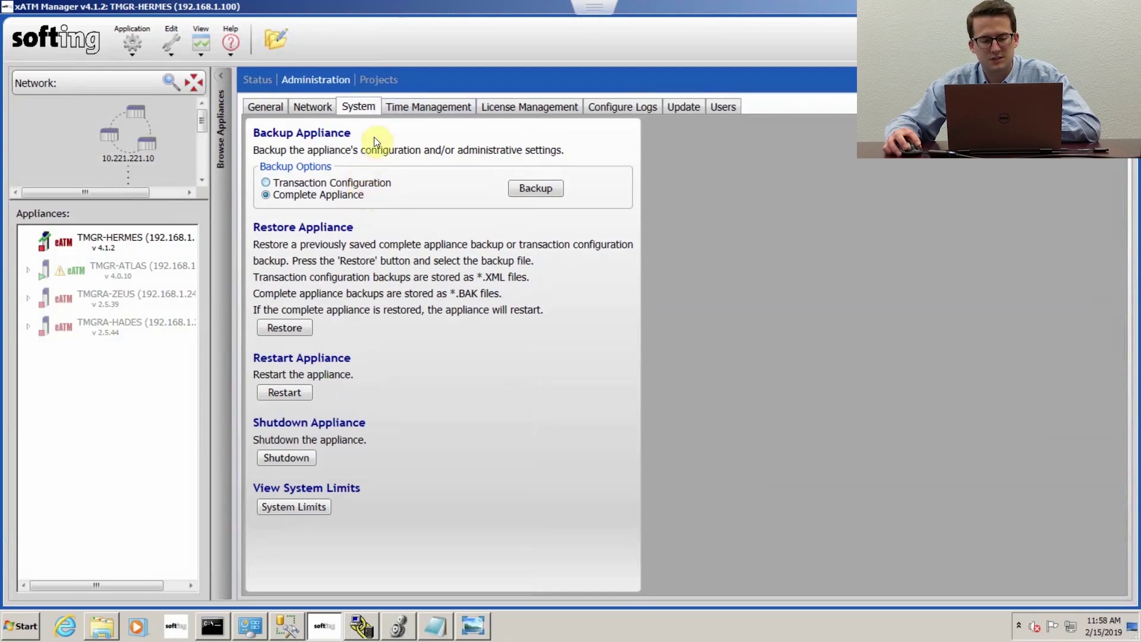
click(418, 104)
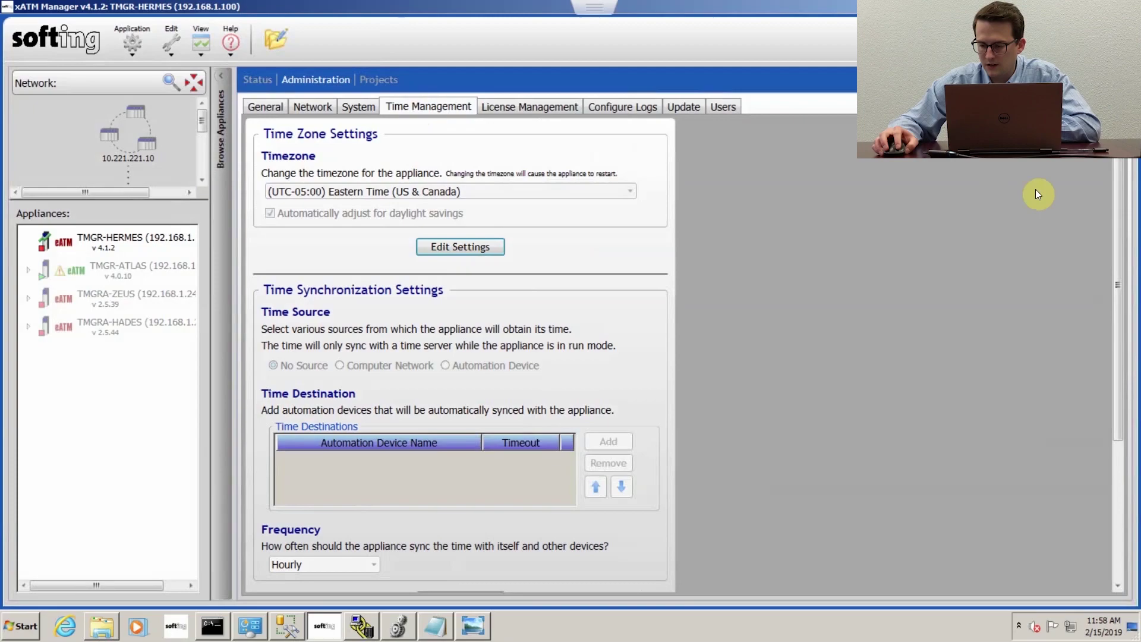
drag(1123, 220, 1122, 323)
scroll(1120, 333, down, 5)
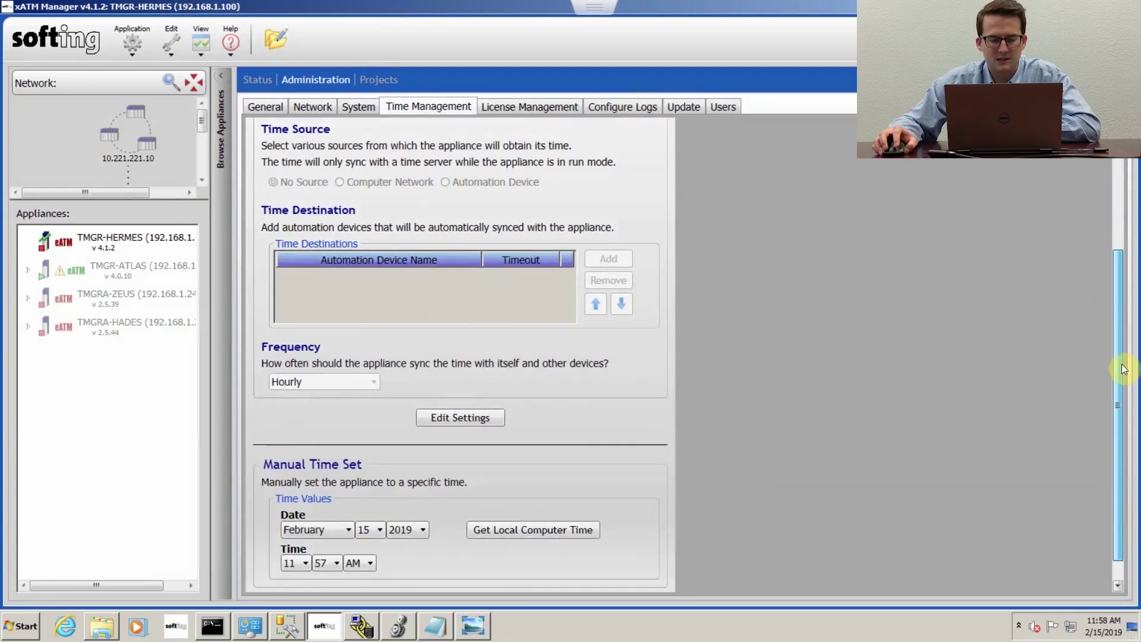
scroll(1094, 342, up, 2)
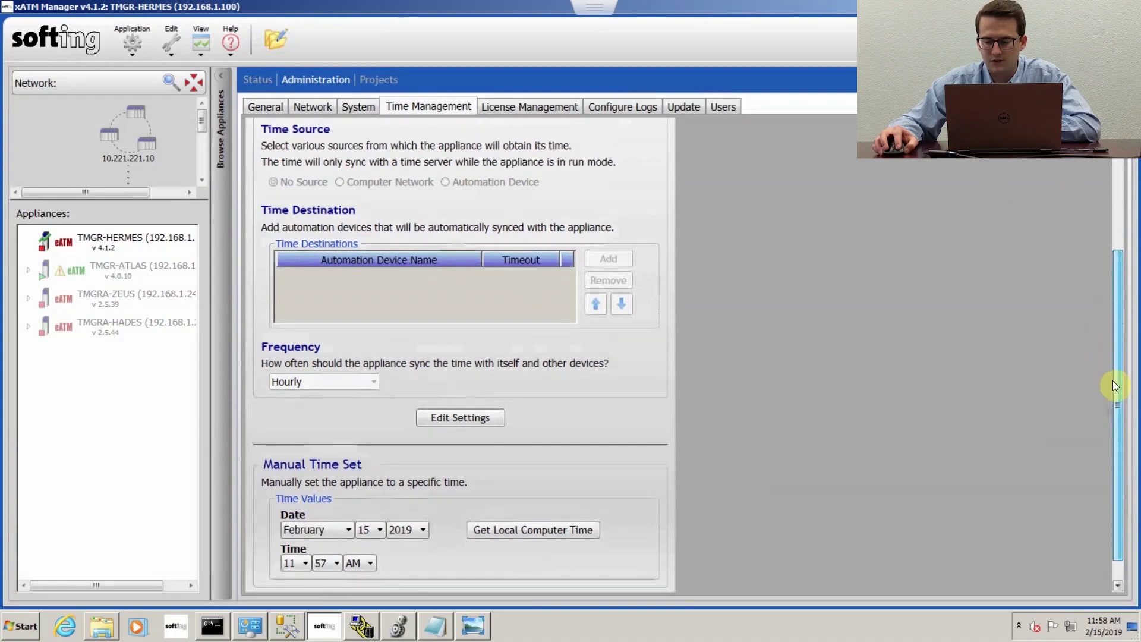
scroll(1114, 384, down, 2)
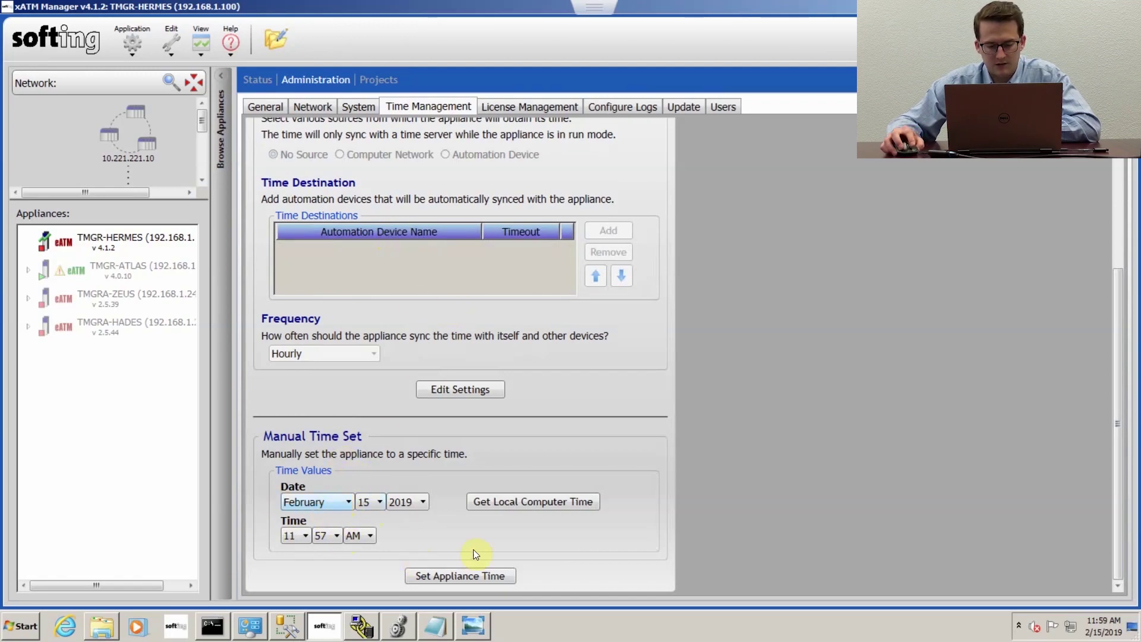
click(531, 501)
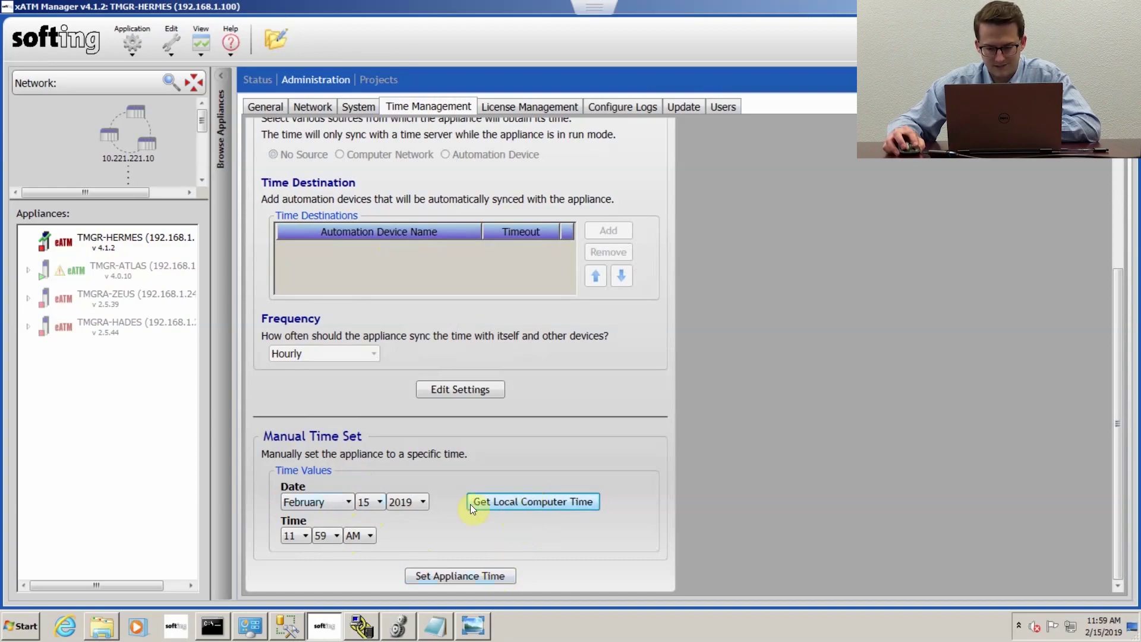
click(451, 576)
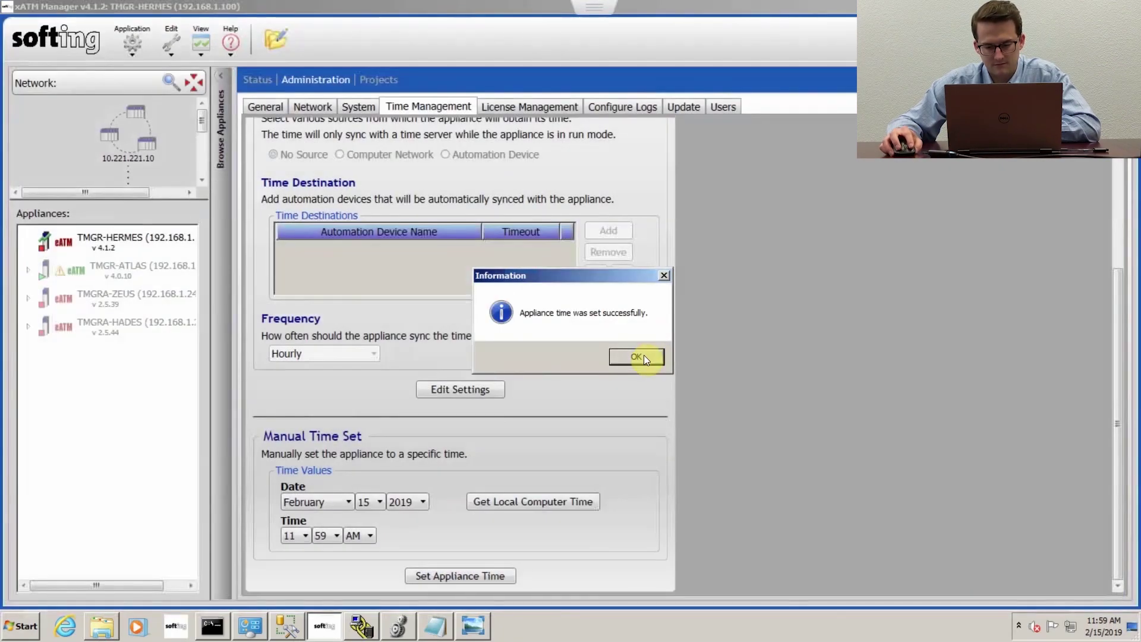
click(636, 357)
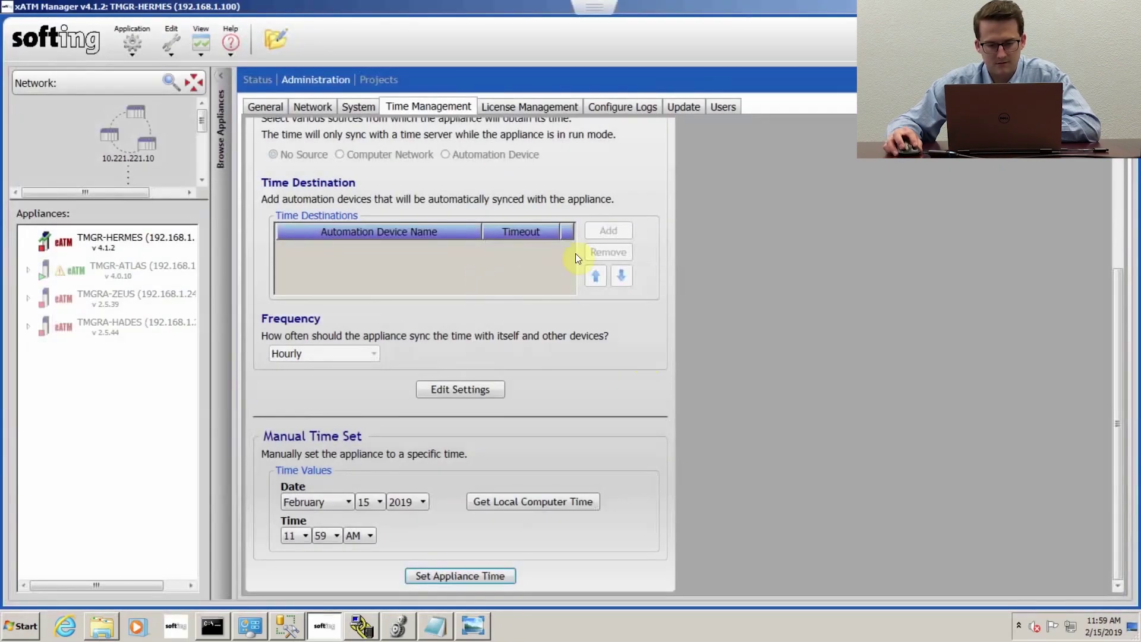
Step: Show the License Management page with unlimited expiration and MSSQL, MySQL and Oracle licensed
click(523, 105)
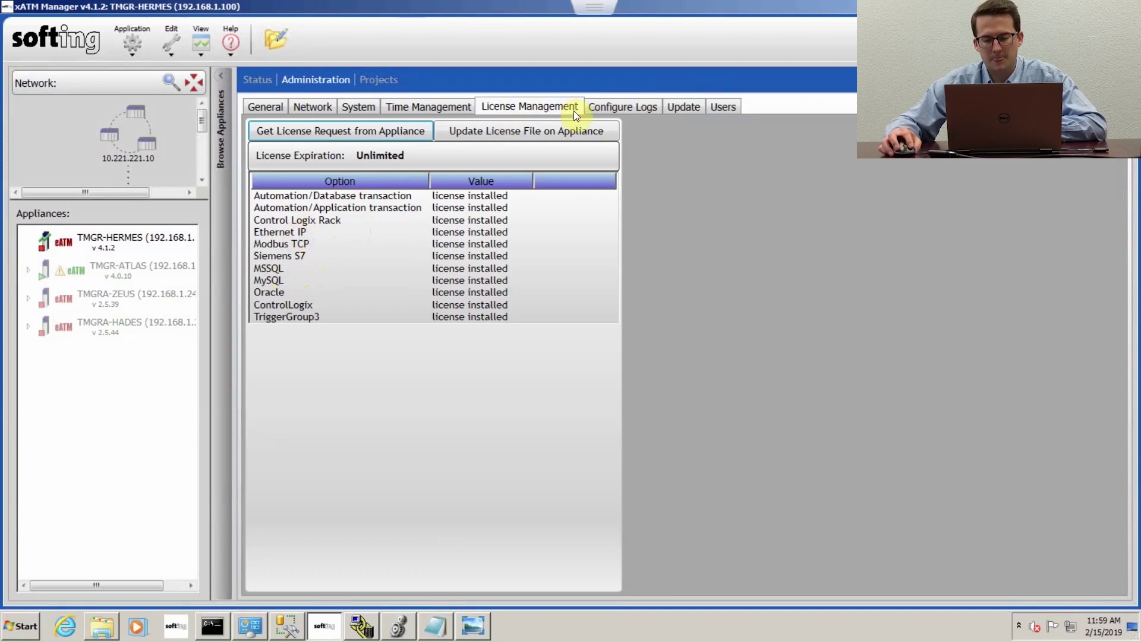
Step: View the Configure Logs settings, then the Update page with image update and factory reset
click(605, 108)
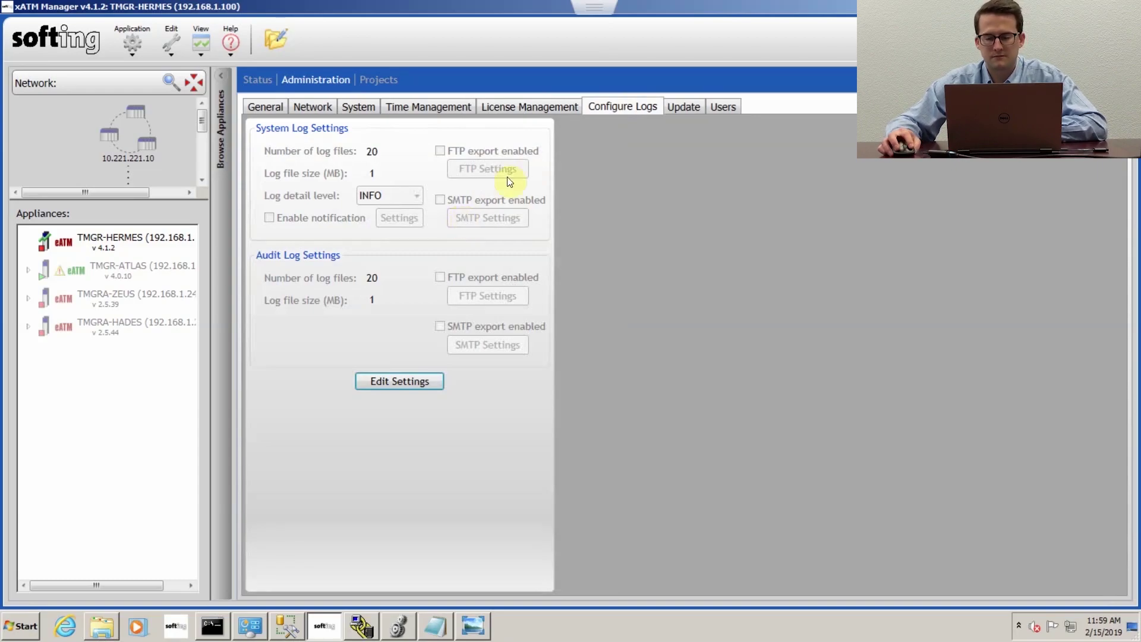
click(679, 106)
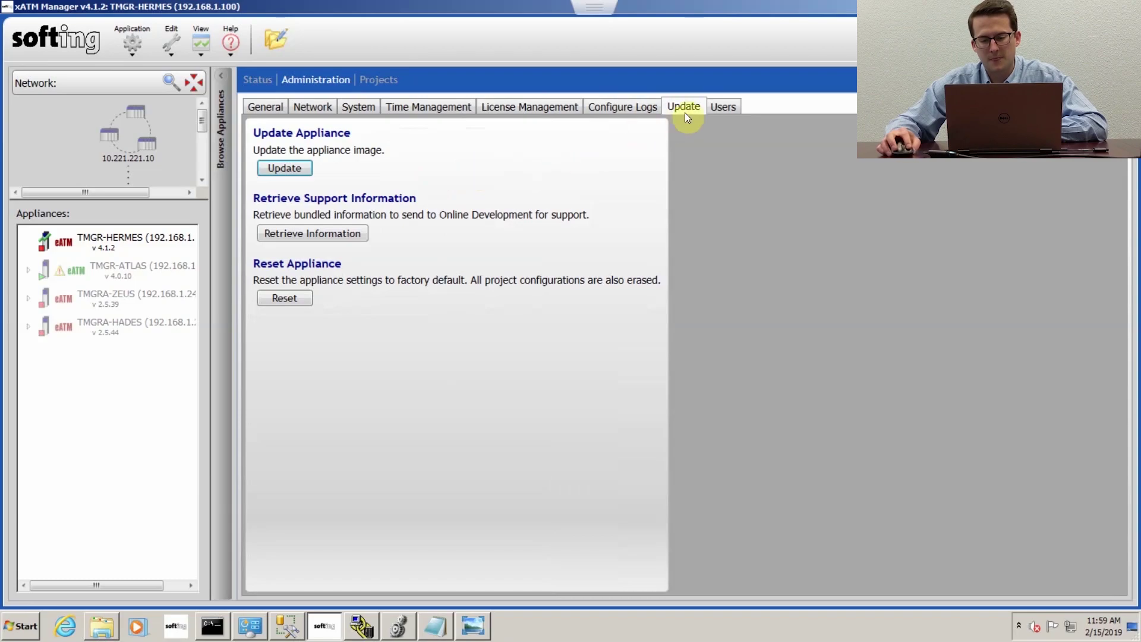
Step: On the Users tab, open Create User and submit it empty, triggering the blank-username error
click(722, 110)
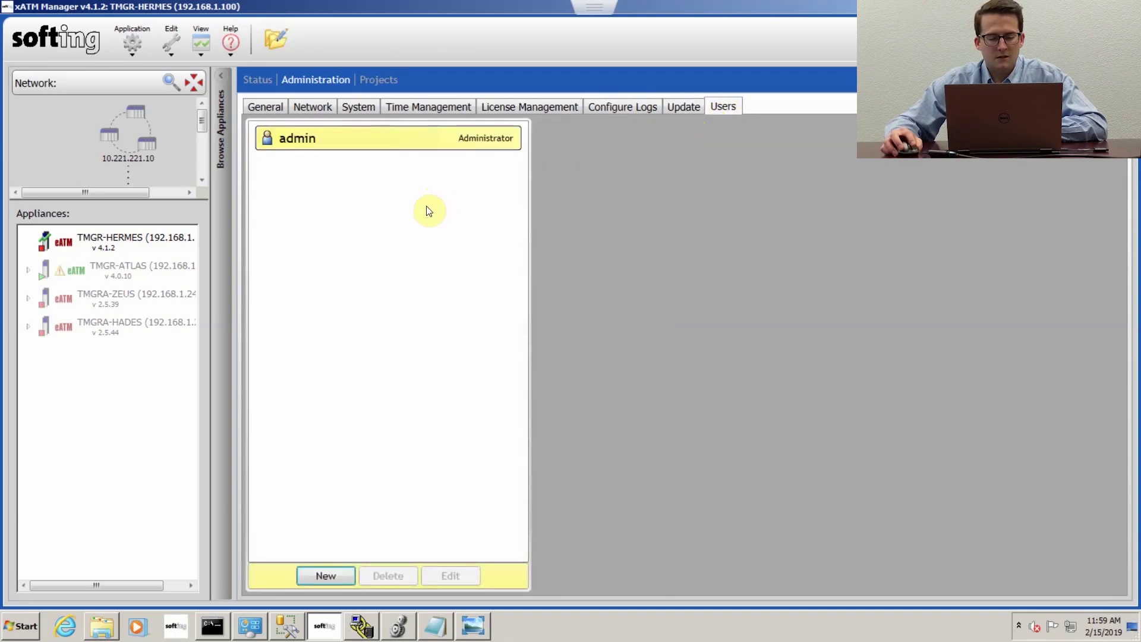
click(322, 575)
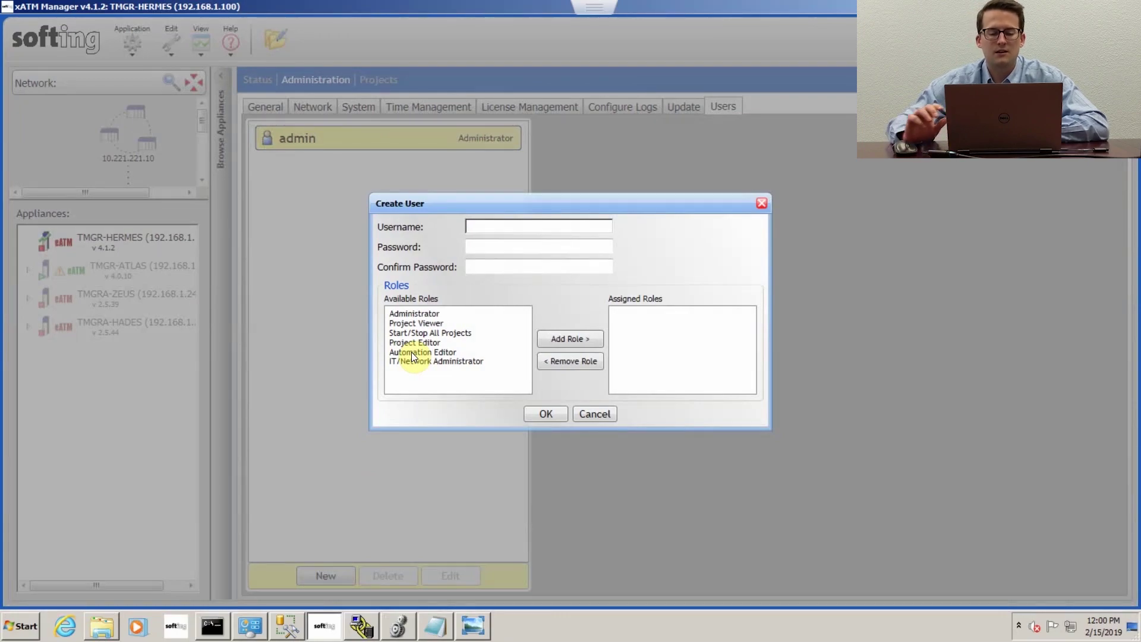
click(546, 418)
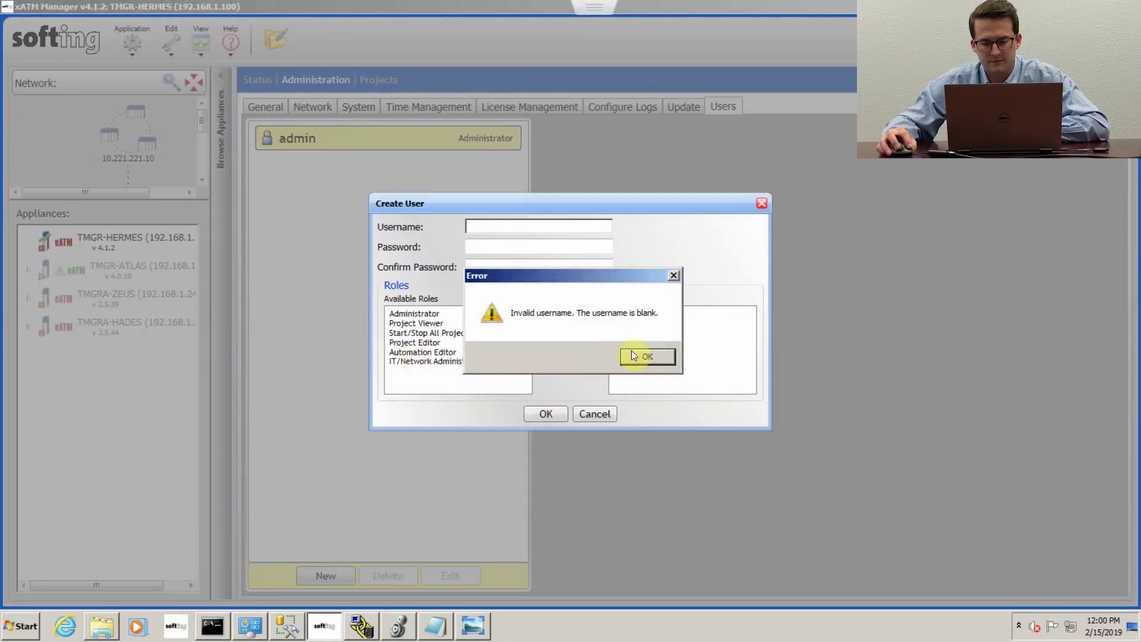